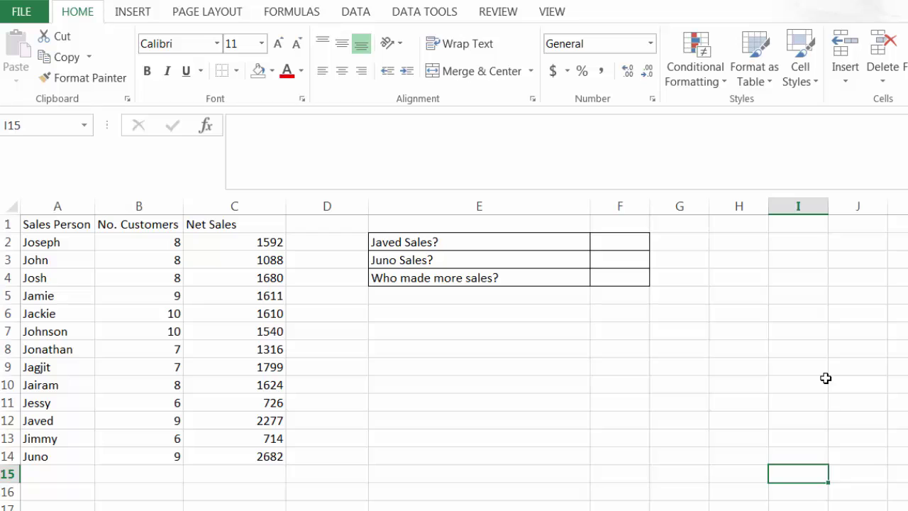
Enter =VLOOKUP("Javed",A2:C14,3,FALSE) in F2 to return Javed's net sales of 2277.
click(618, 244)
text(=)
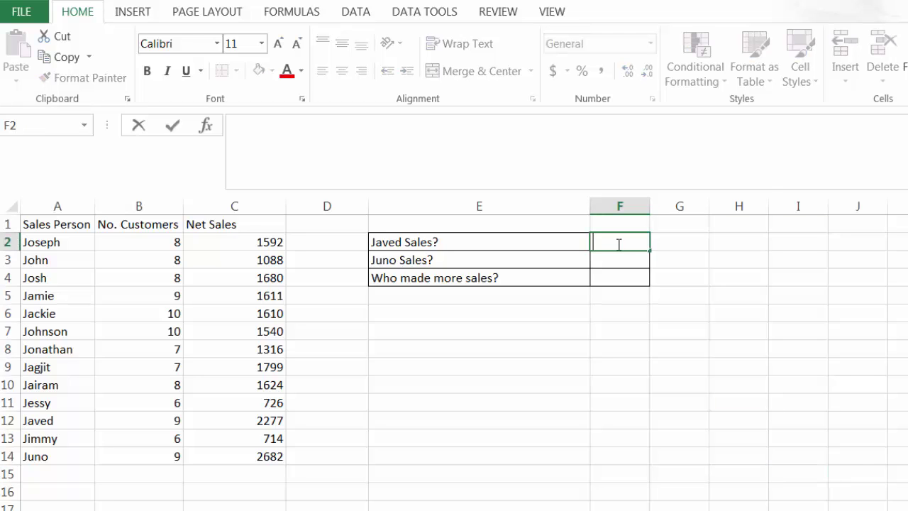
text(vlookup()
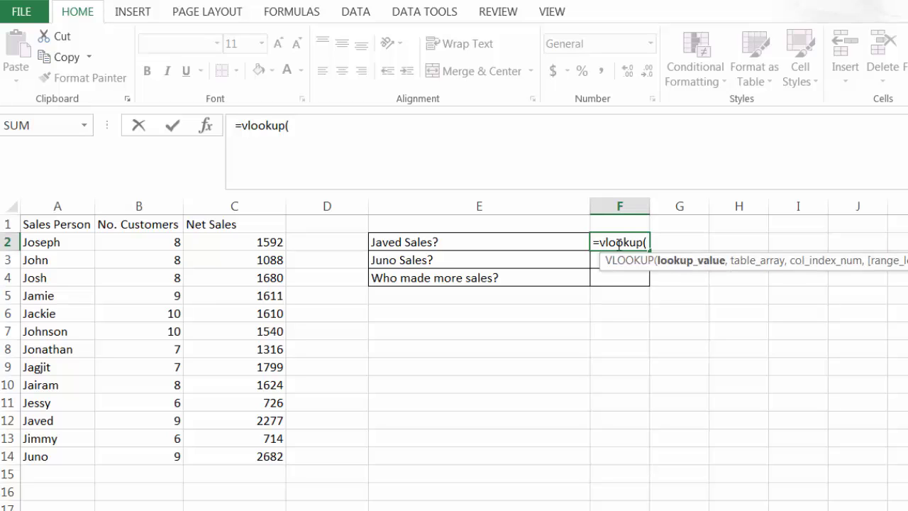
text("Javed)
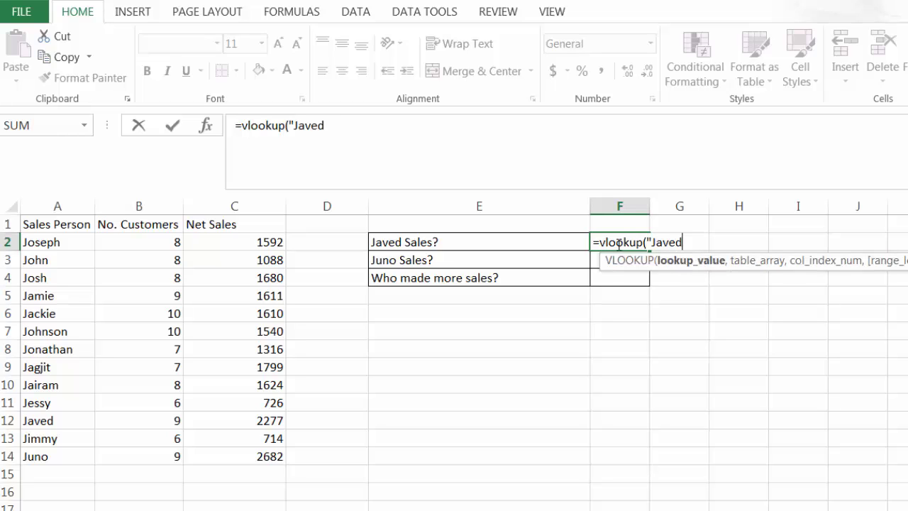
text(",)
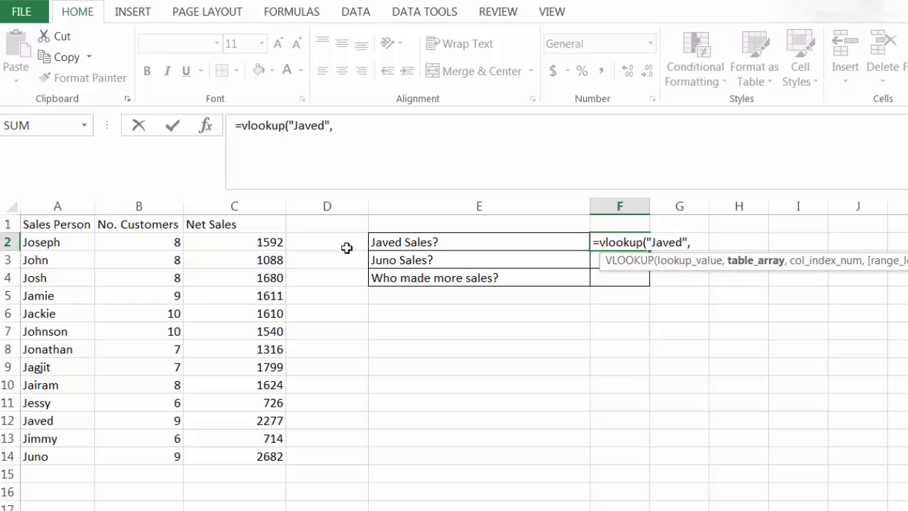
drag(39, 242, 245, 452)
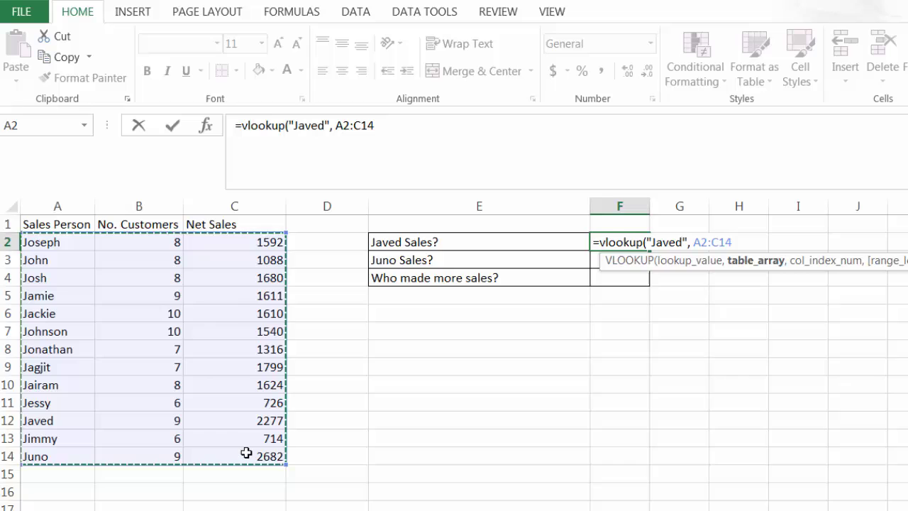
text(,)
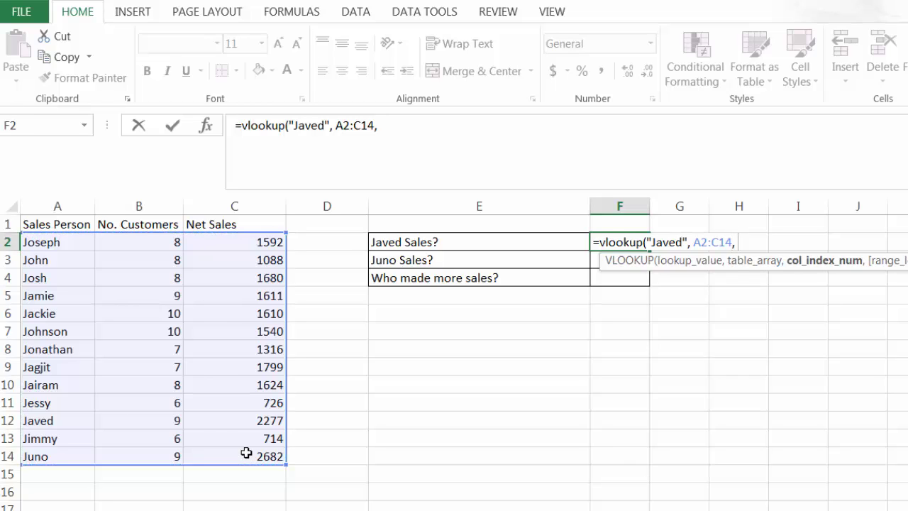
text( 3, FALSE)
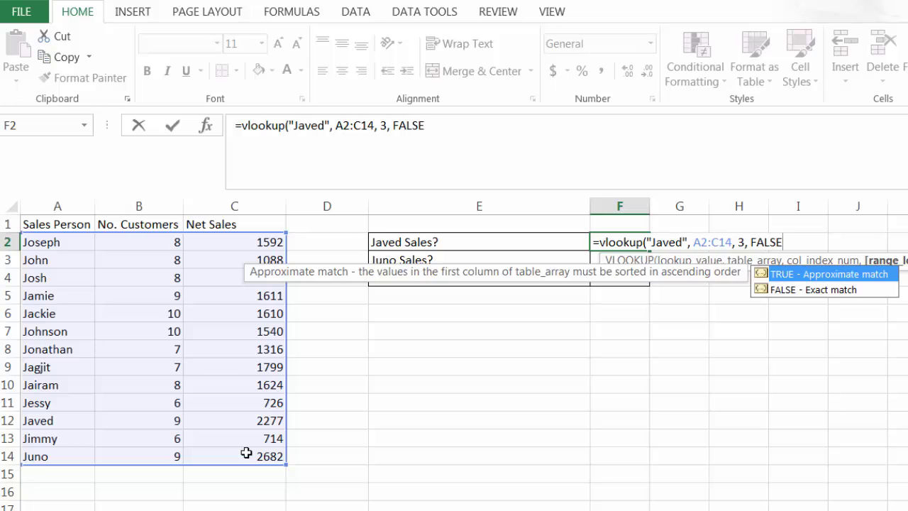
text())
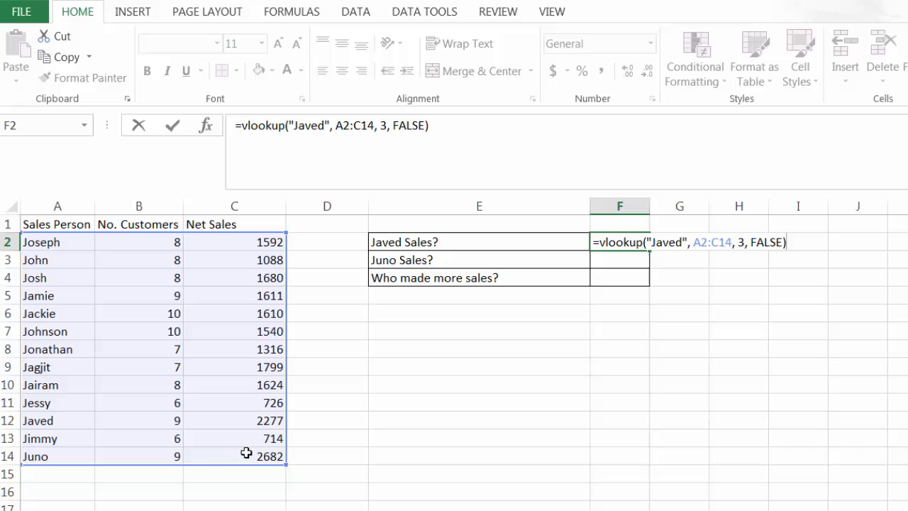
click(172, 126)
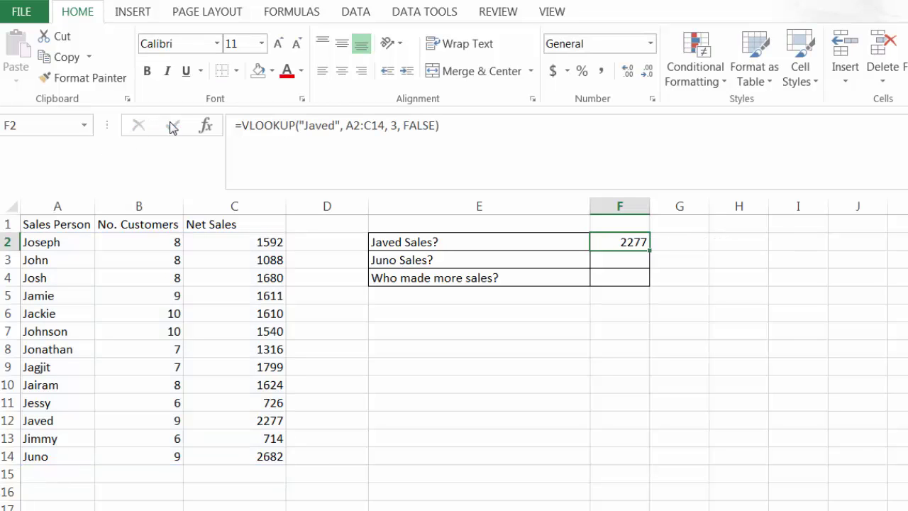
Enter =VLOOKUP("Juno",A2:C14,3,FALSE) in F3 to return Juno's net sales of 2682.
click(623, 260)
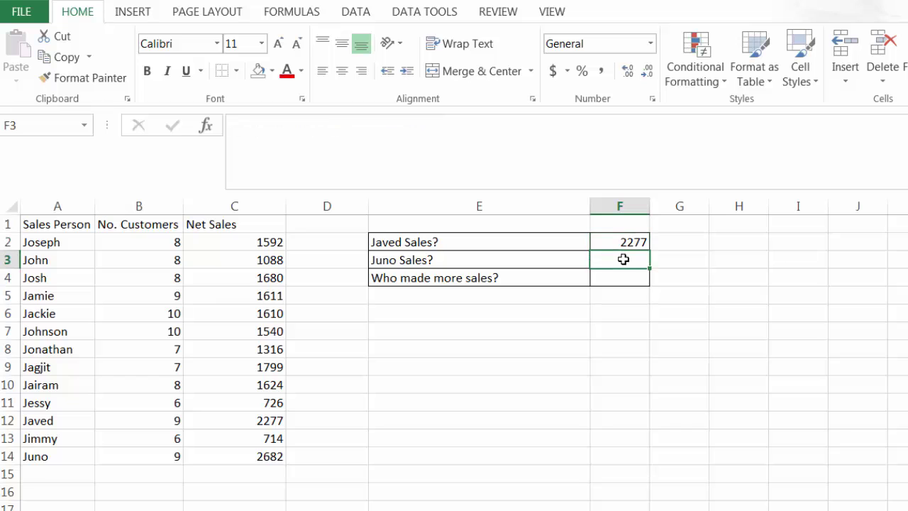
text(=vlookup("Juno")
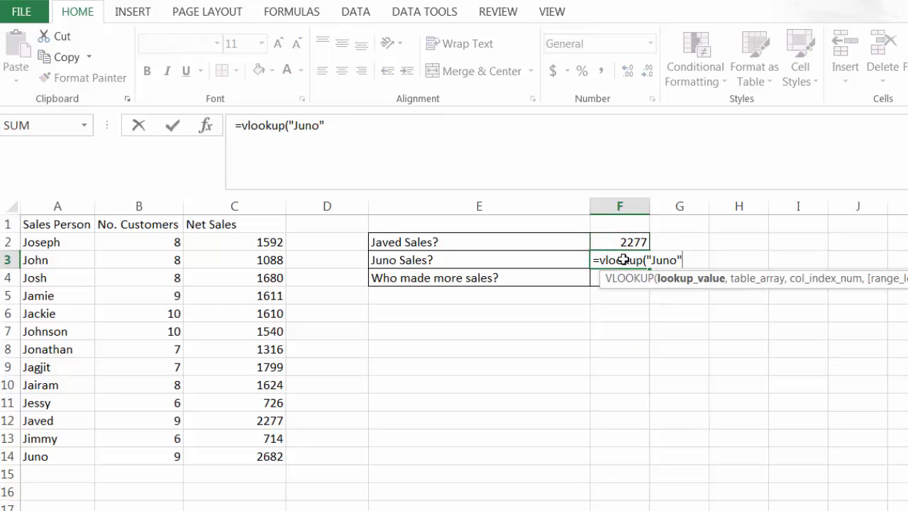
text(,)
drag(42, 242, 248, 458)
text(, 3, FALSE)
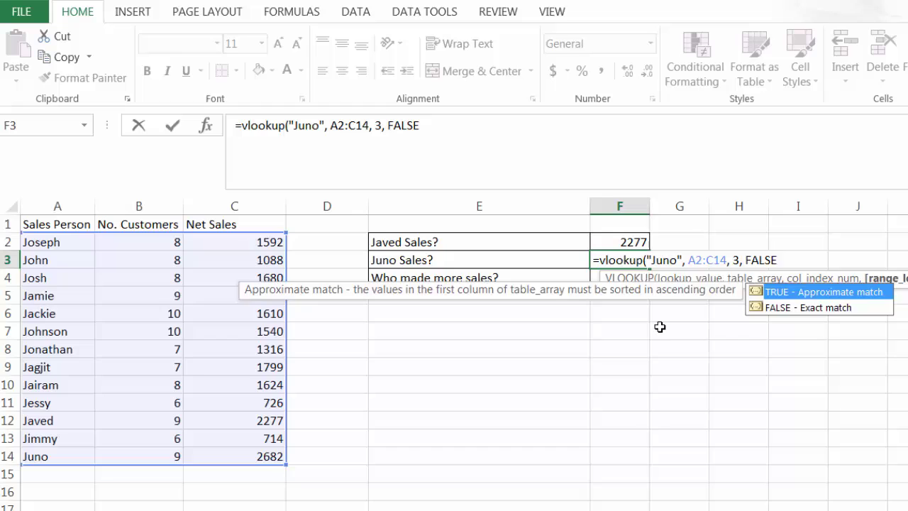
text())
click(172, 124)
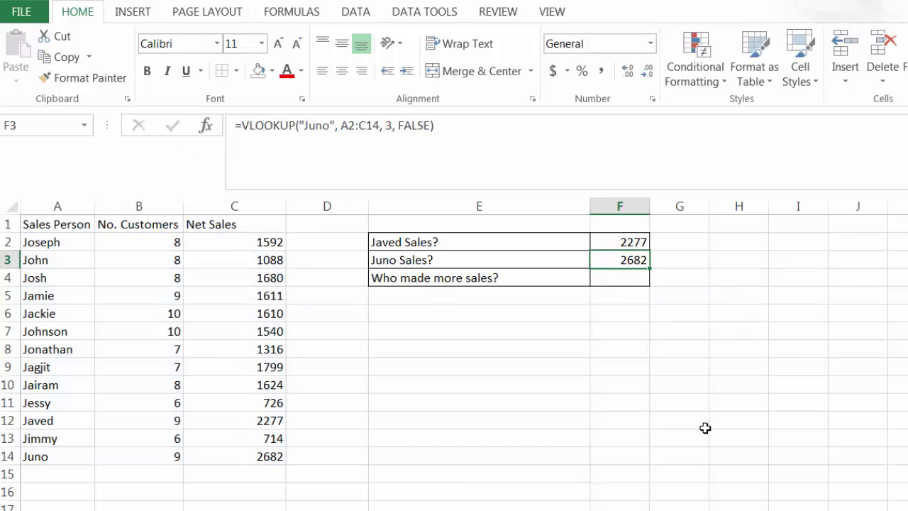
Enter =IF(F2>F3,"Javed","Juno") in F4 so it returns Juno.
click(618, 278)
text(=)
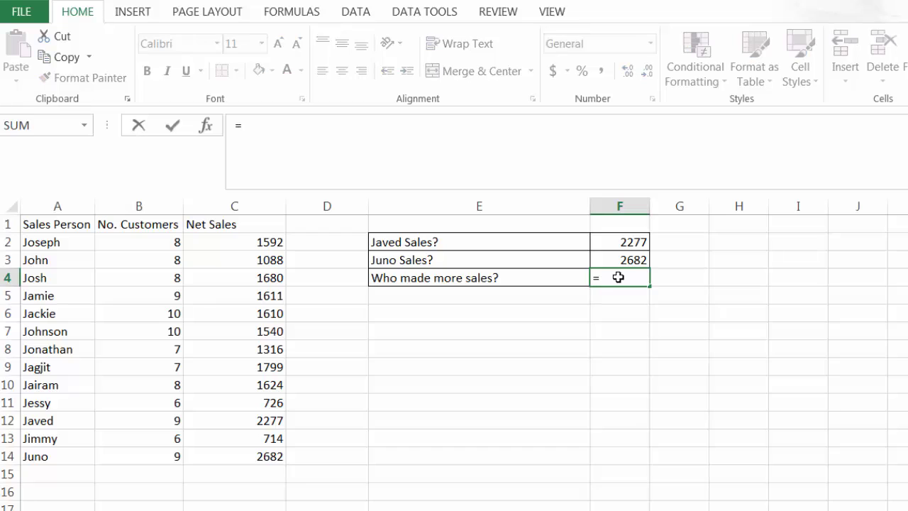
text(if()
click(626, 240)
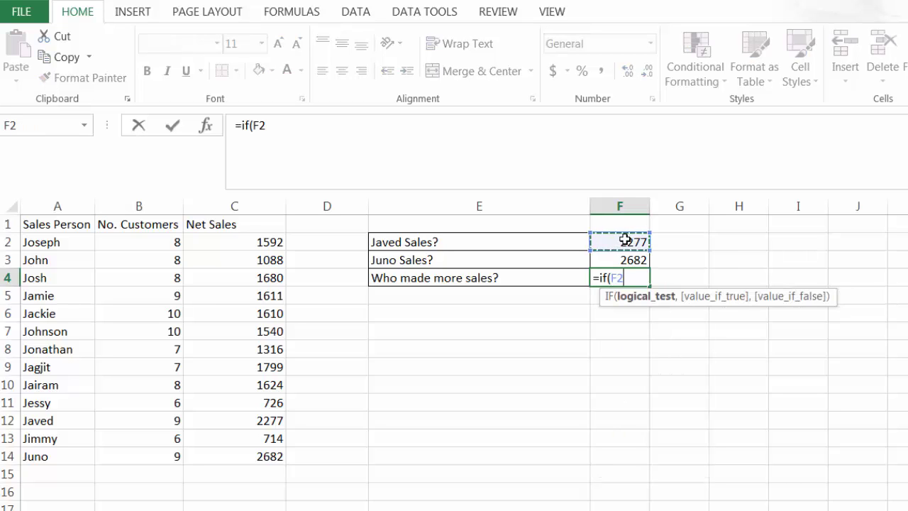
text(>)
click(623, 260)
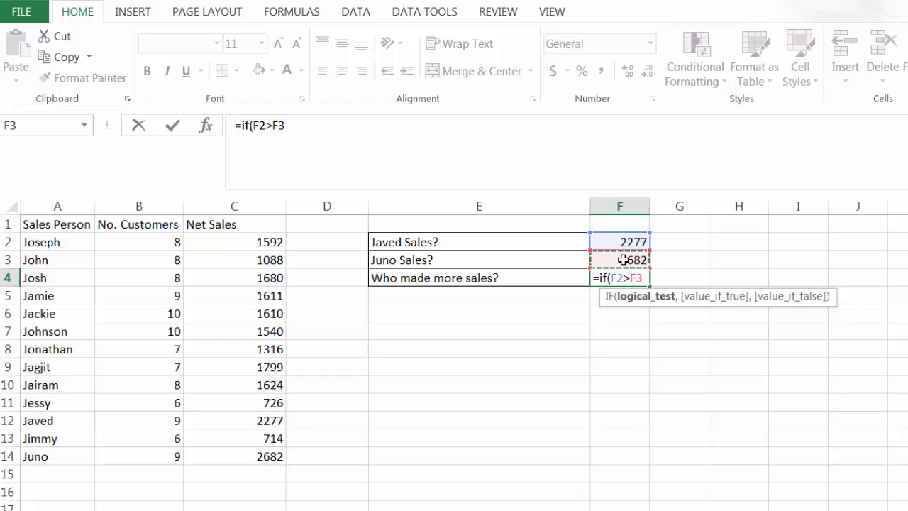
text(,)
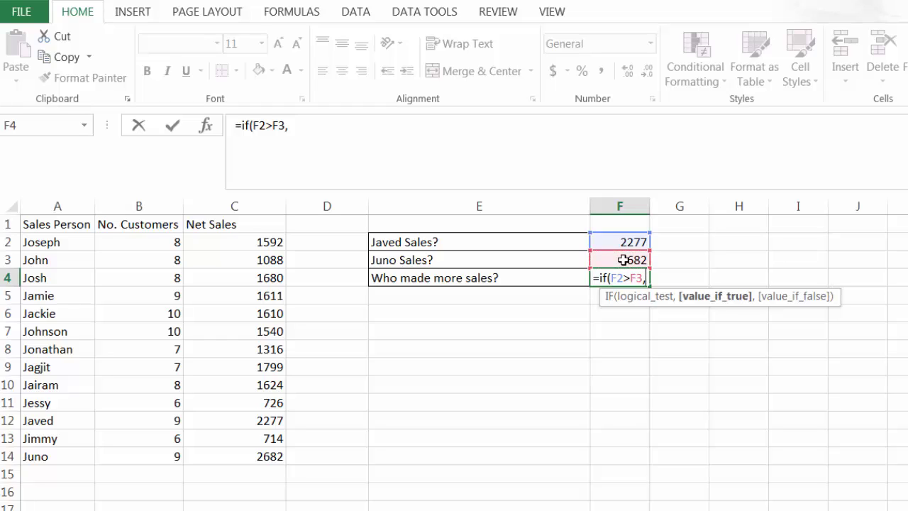
text("Javed)
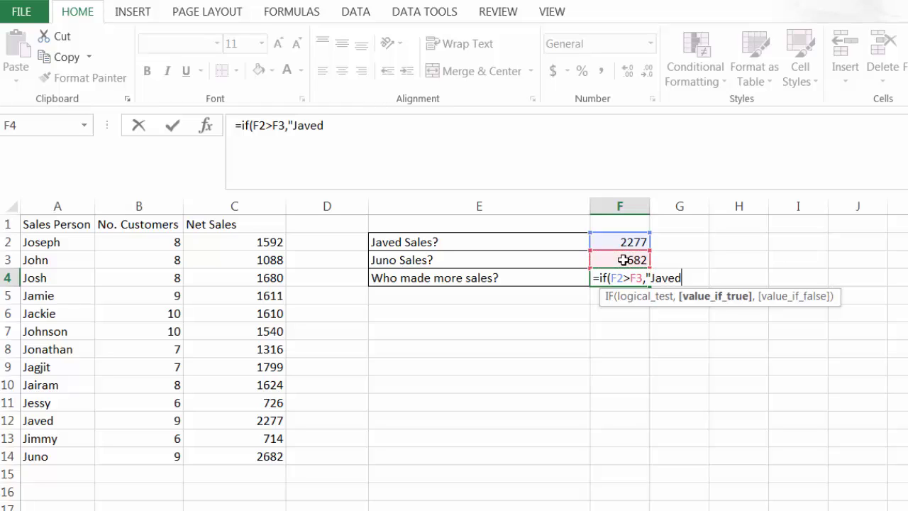
text(", )
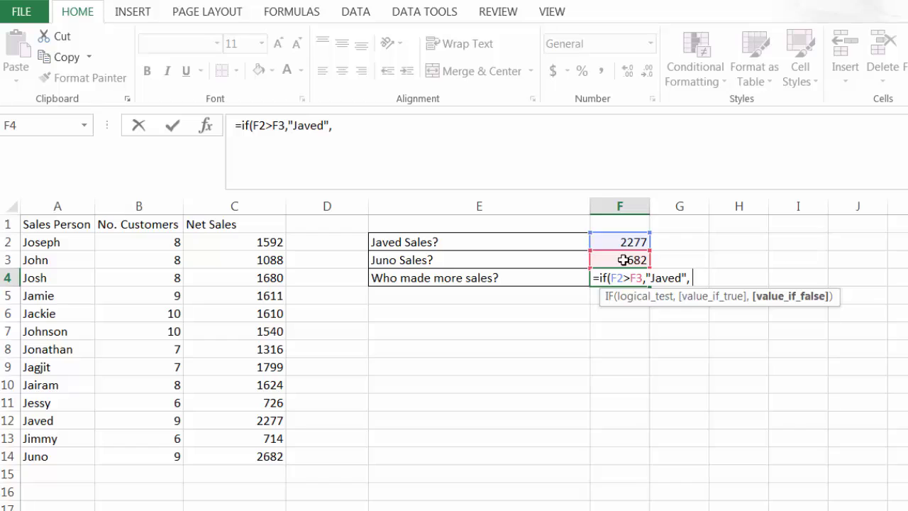
text("Juno")
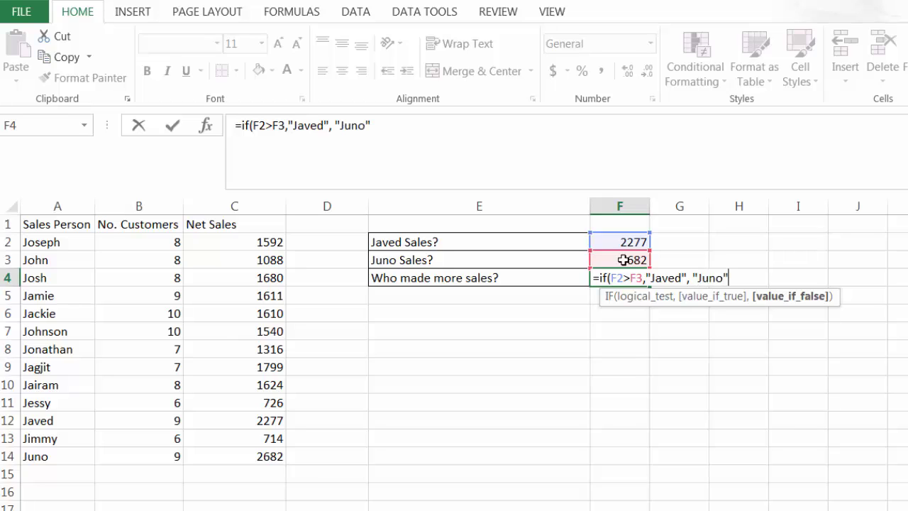
text())
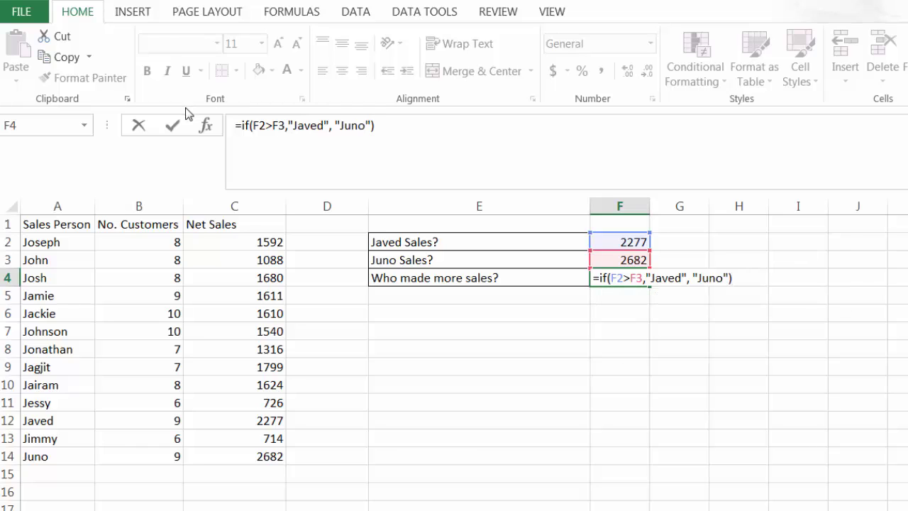
click(171, 128)
click(737, 422)
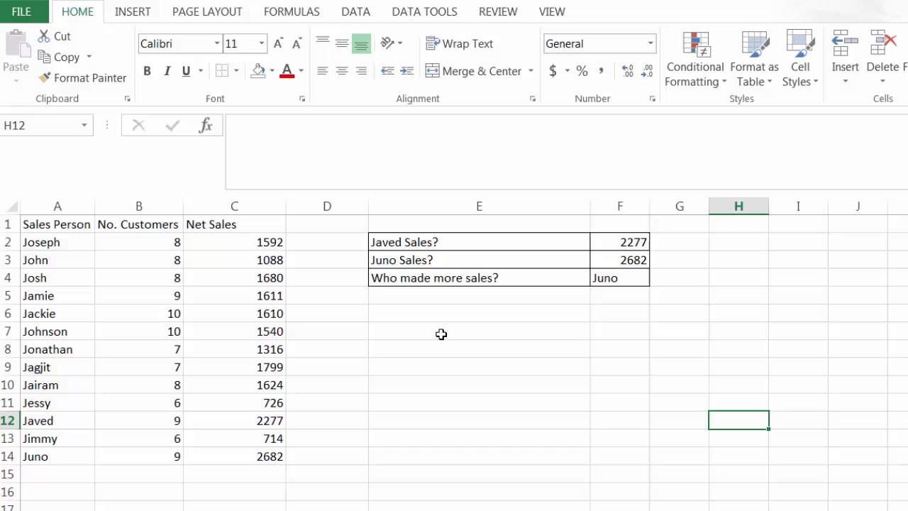
Enter =IF(VLOOKUP("Javed",A2:C14,3,FALSE)>VLOOKUP("Juno",A2:C14,3,FALSE),"Javed","Juno") in F7, returning Juno.
click(618, 331)
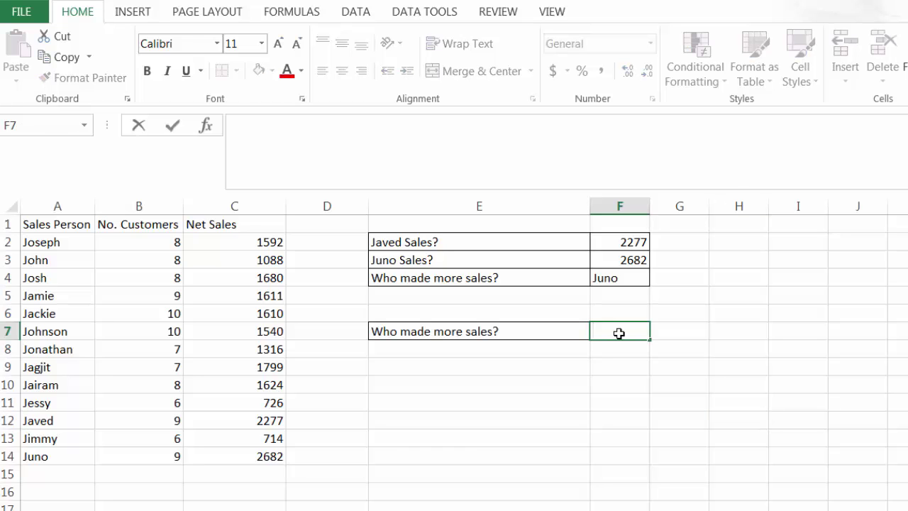
click(476, 137)
text(=IF()
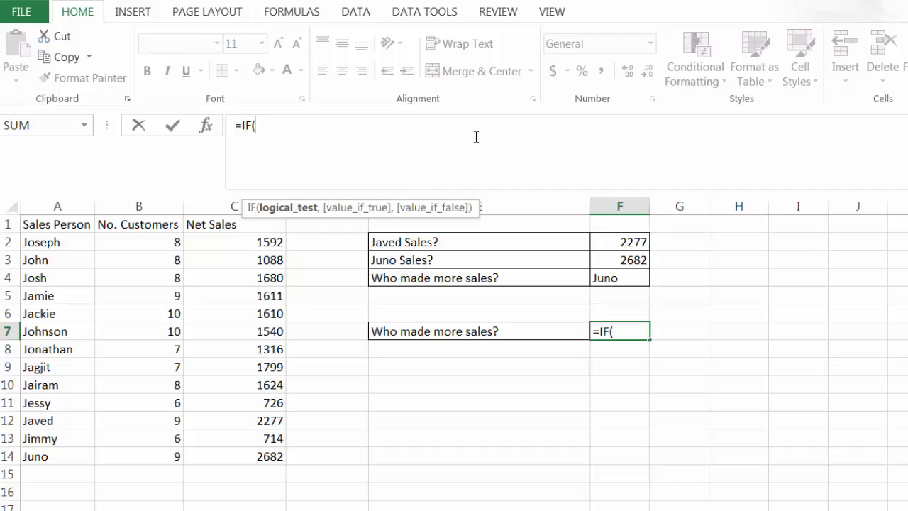
text(VLOOKUP)
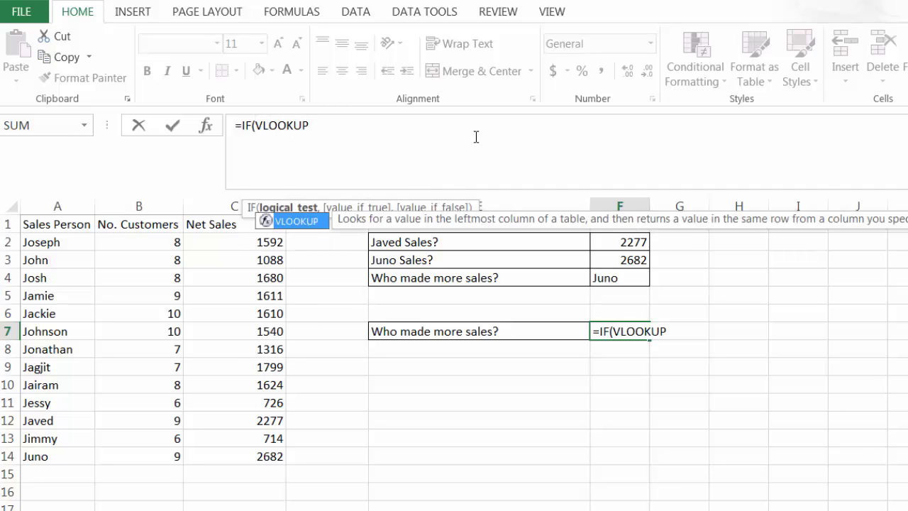
text(()
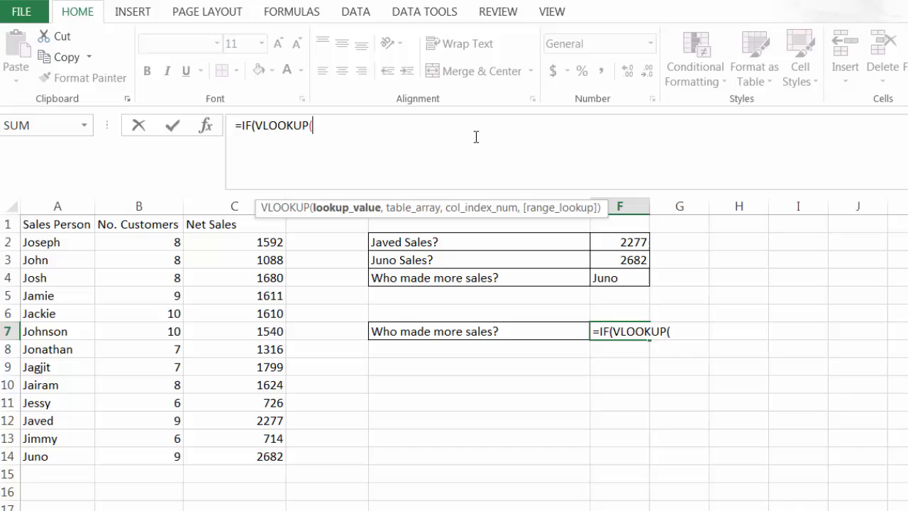
text("Javed",)
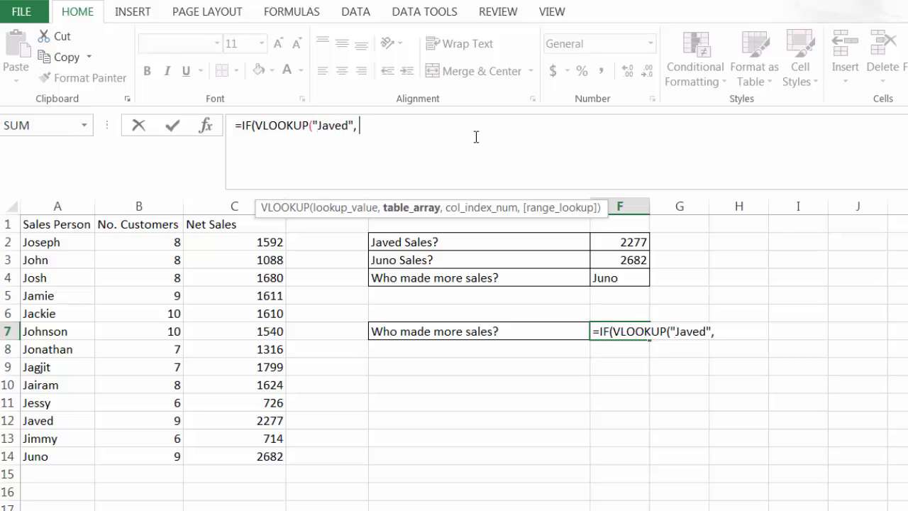
click(40, 243)
drag(40, 243, 247, 458)
text(, 3)
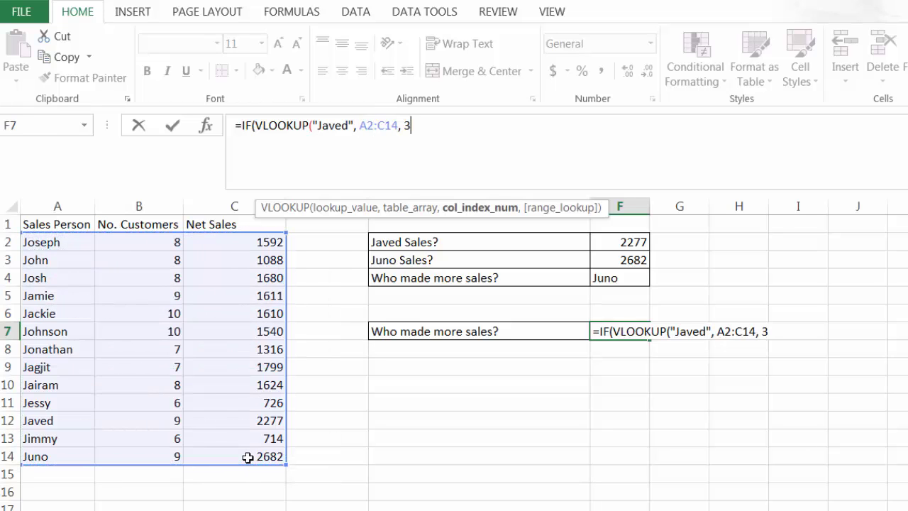
text(, FALSE))
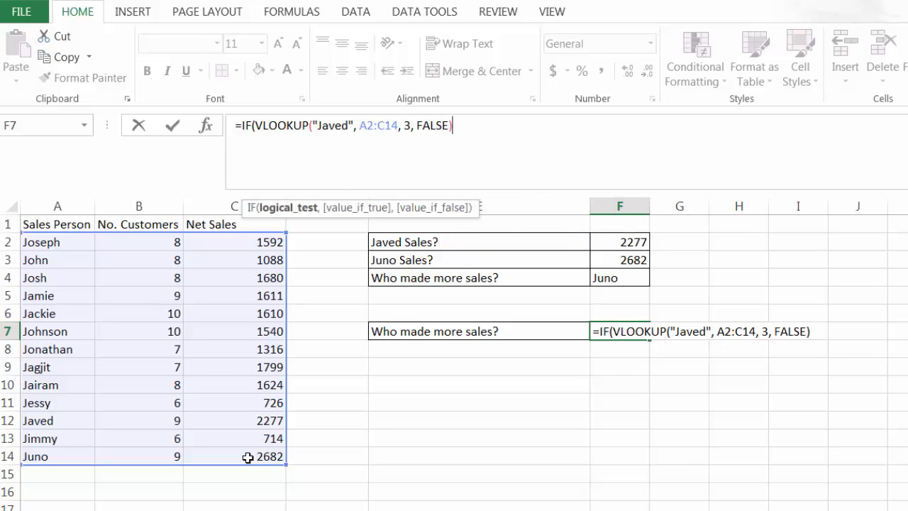
text(> vlookup(")
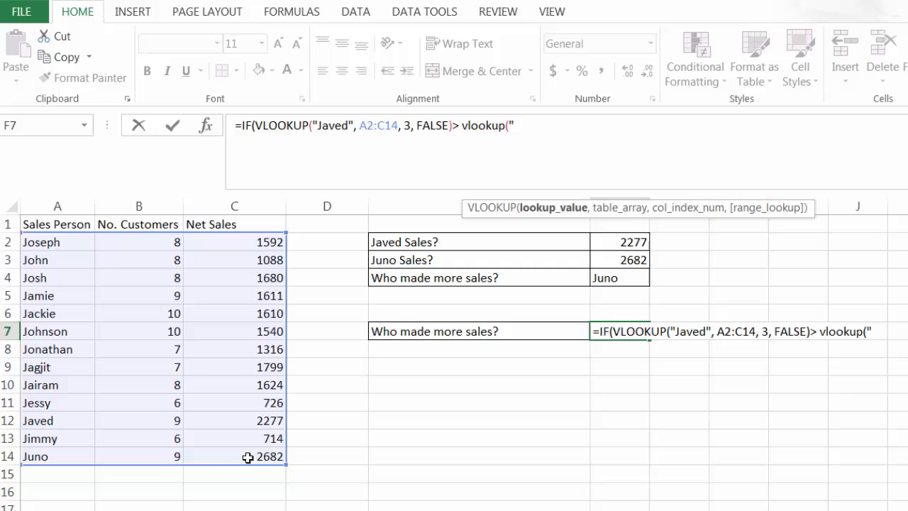
text(Juno",)
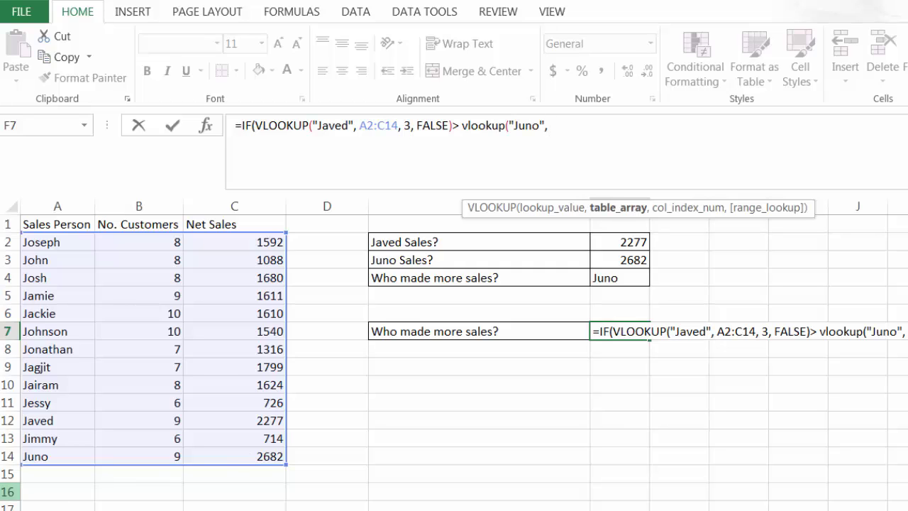
click(52, 243)
drag(166, 278, 206, 459)
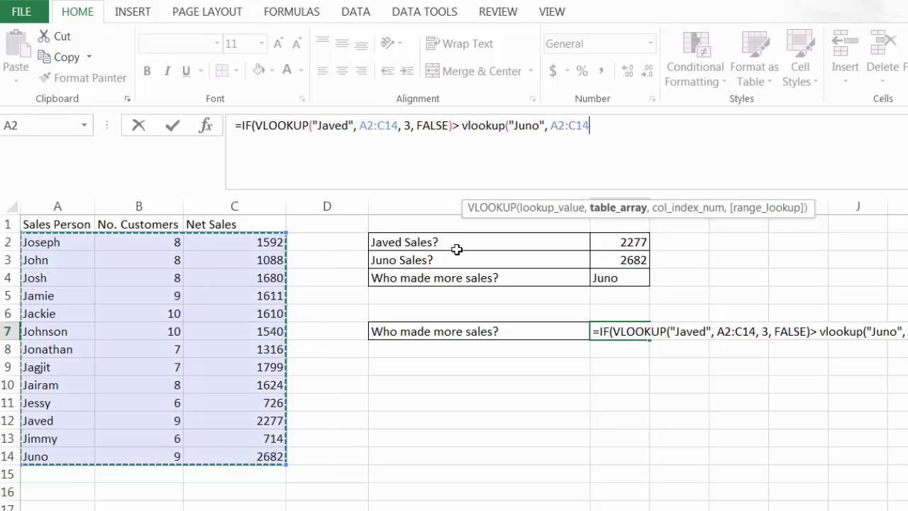
text(, 3, False)
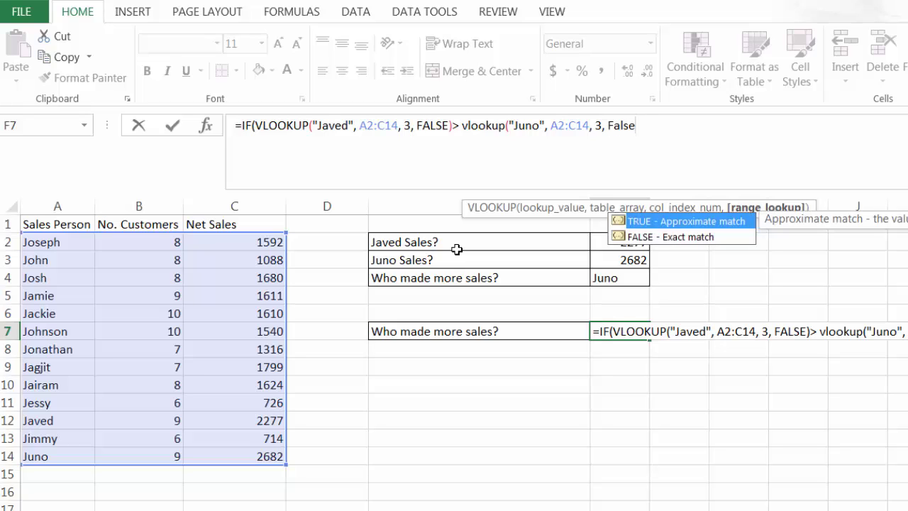
text(), ")
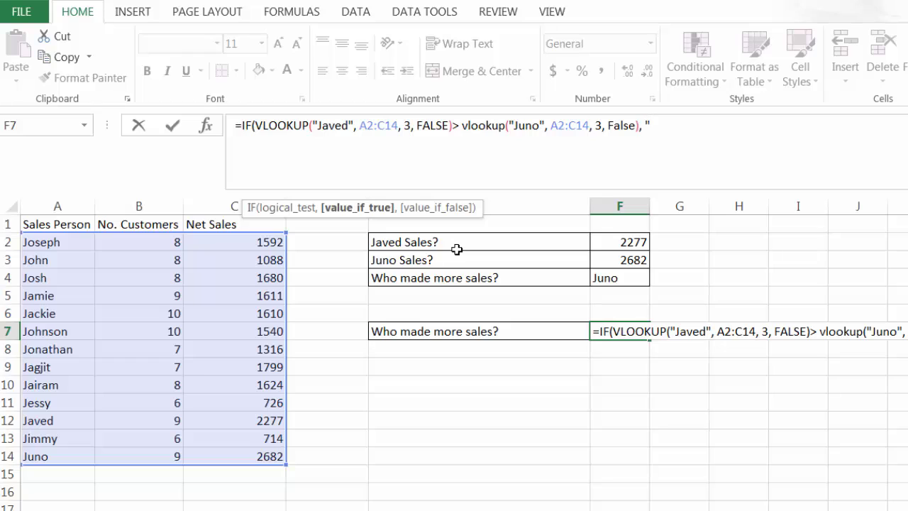
text(Javee)
key(BackSpace)
text(d", )
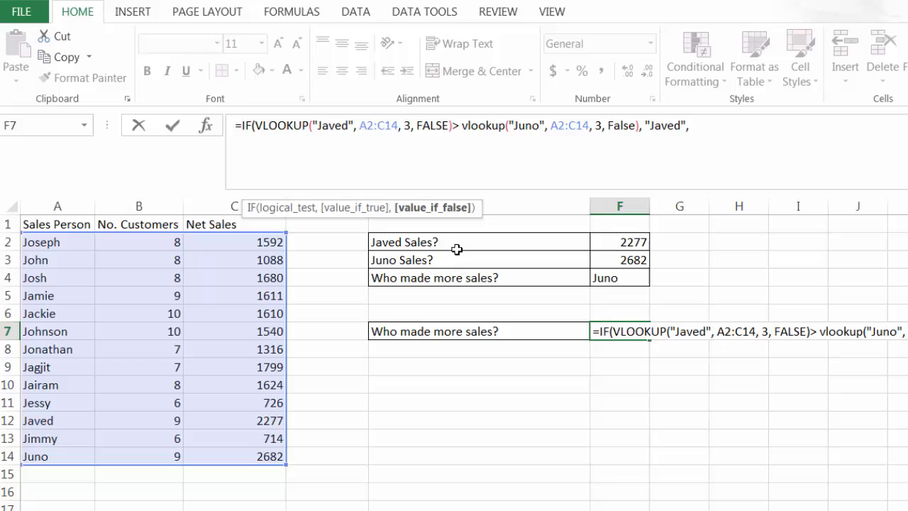
text("Juno"))
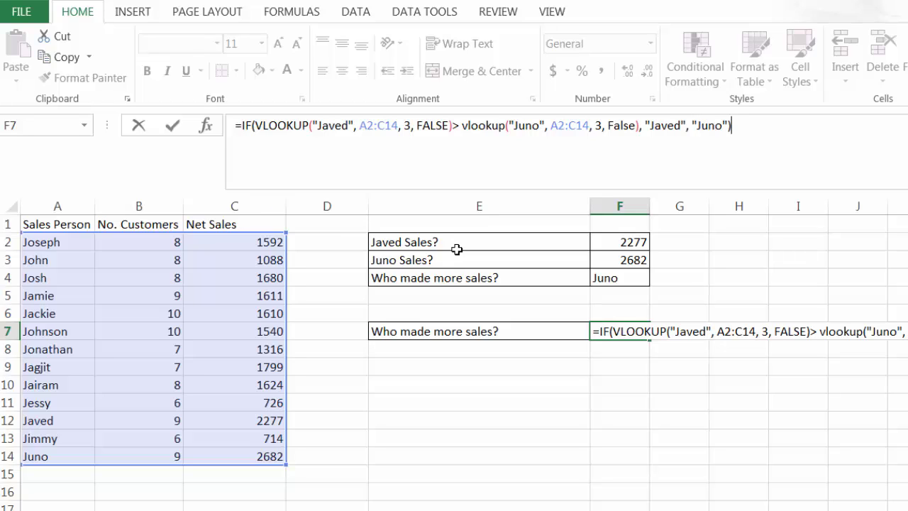
click(172, 125)
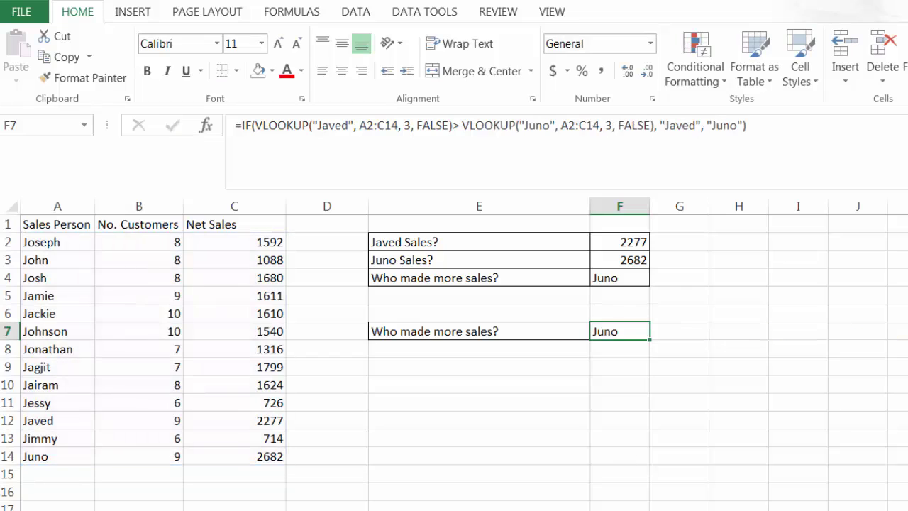
click(715, 427)
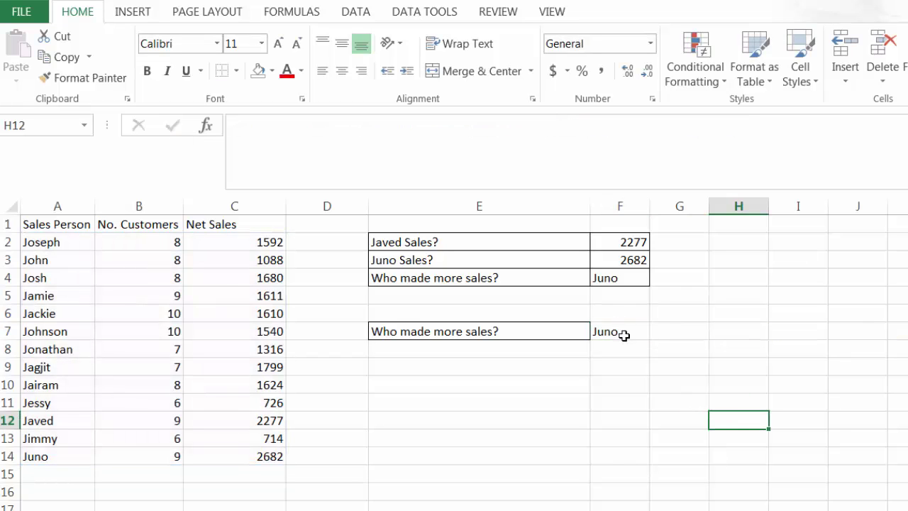
click(637, 282)
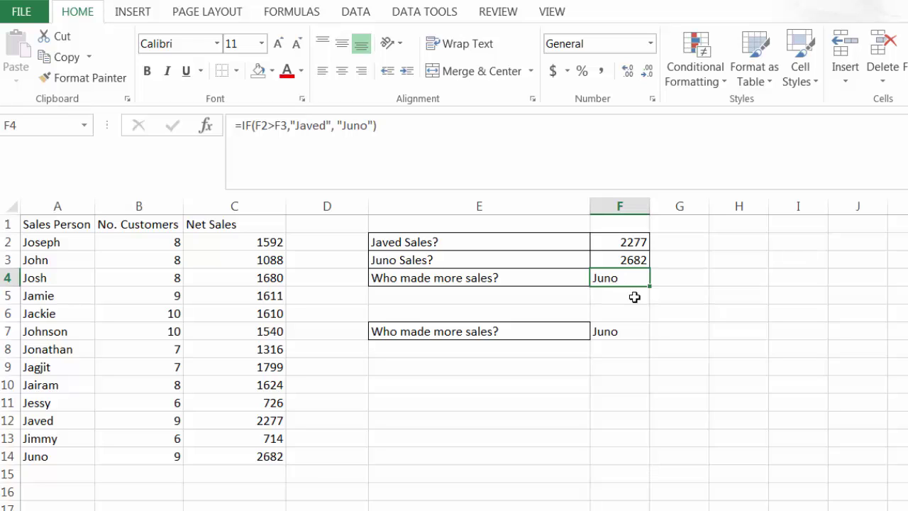
click(635, 333)
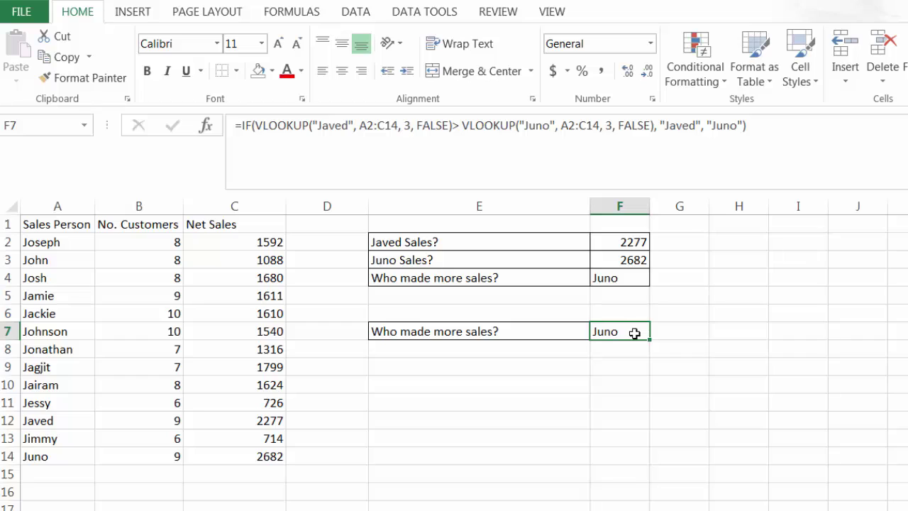